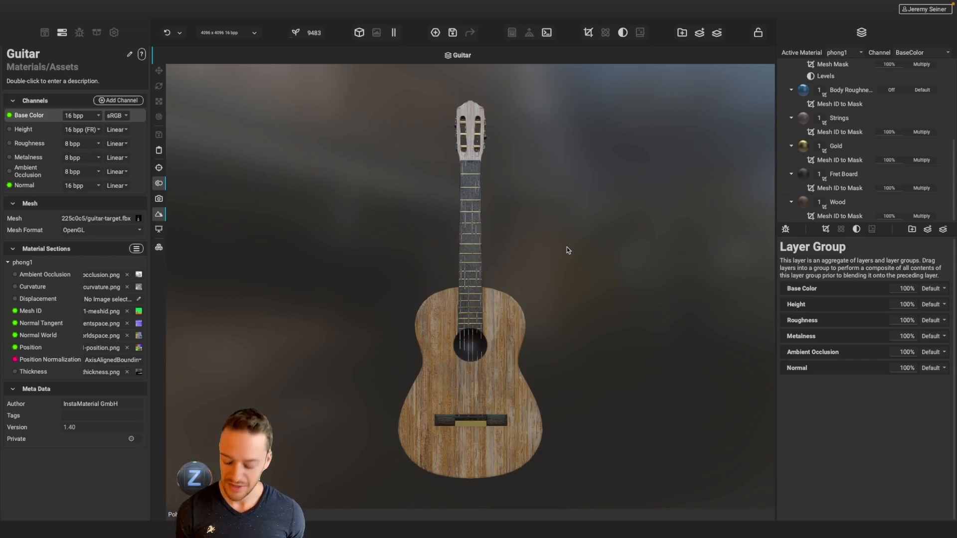
Show the viewport settings and set the environment image to in_warehouse_dark.
drag(539, 251, 553, 254)
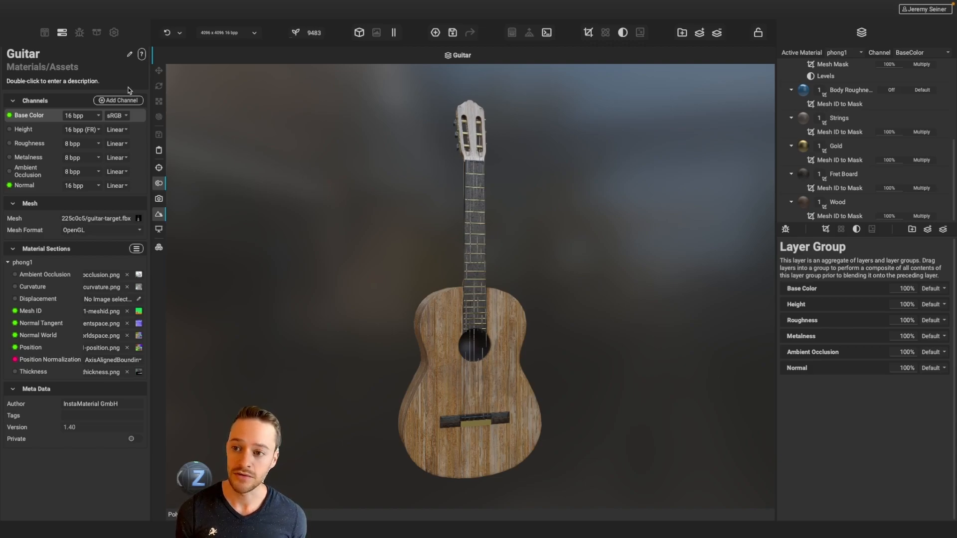
click(113, 33)
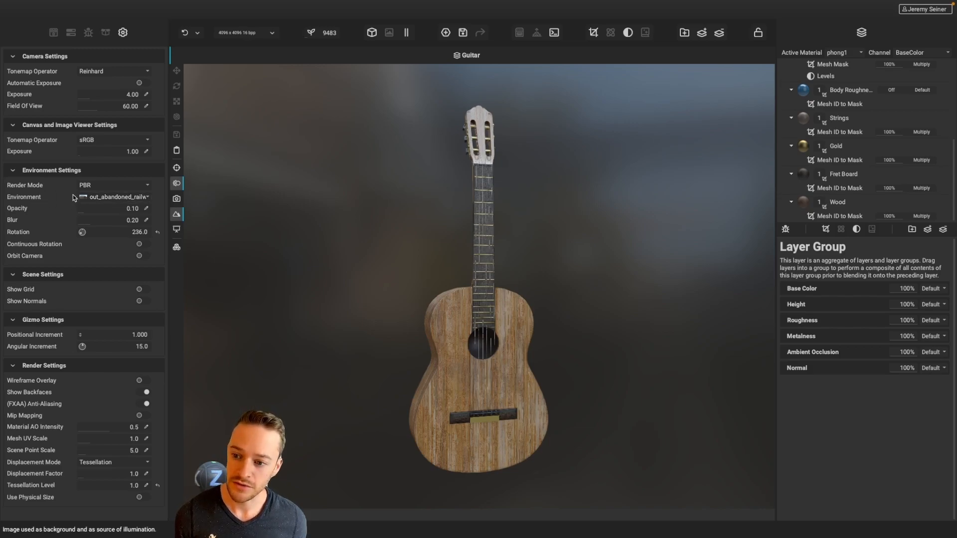
click(145, 199)
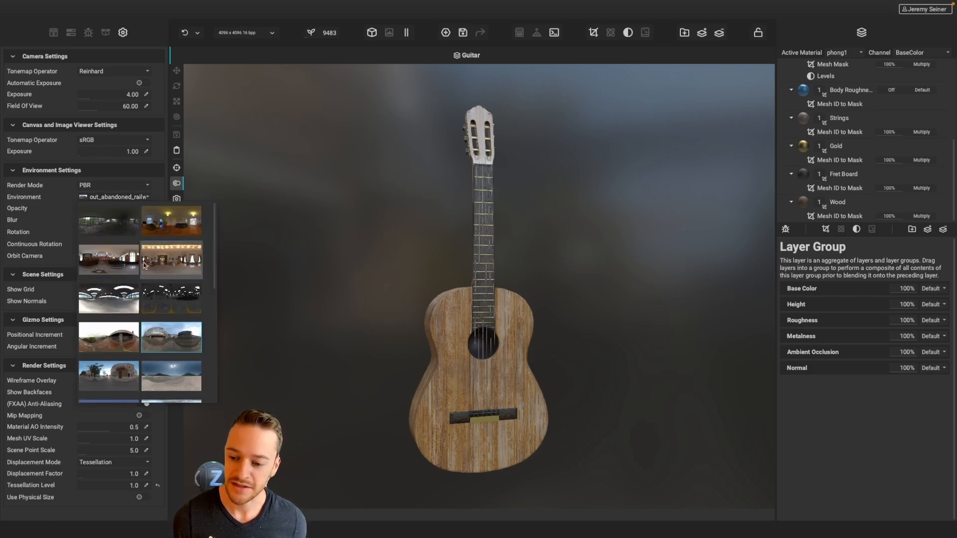
scroll(120, 278, down, 1)
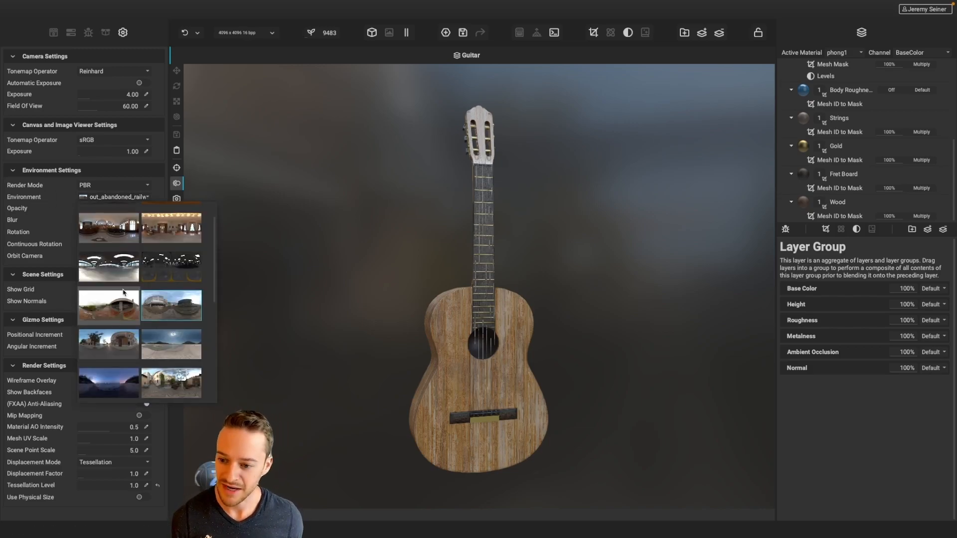
click(185, 266)
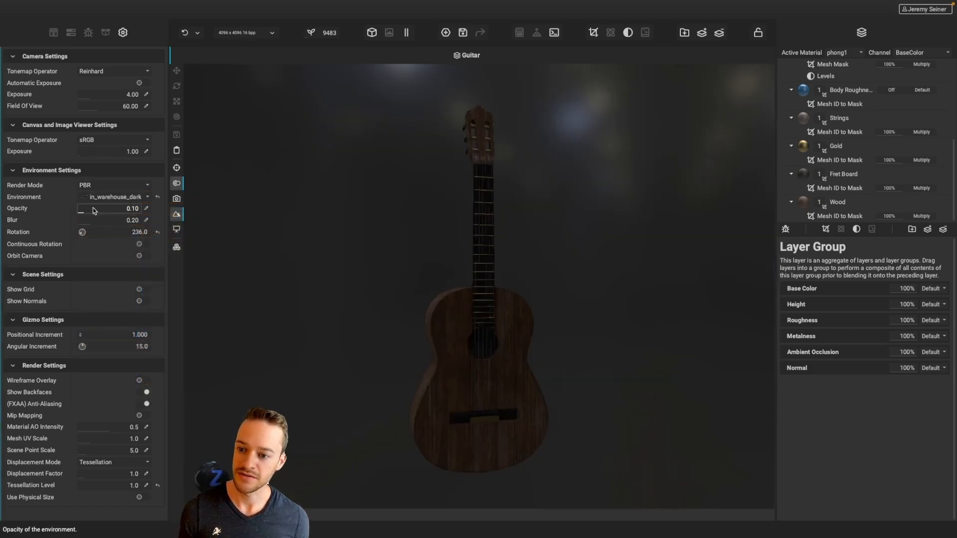
Change the environment image to in_warehouse_bright.
click(115, 197)
scroll(119, 304, up, 1)
click(114, 303)
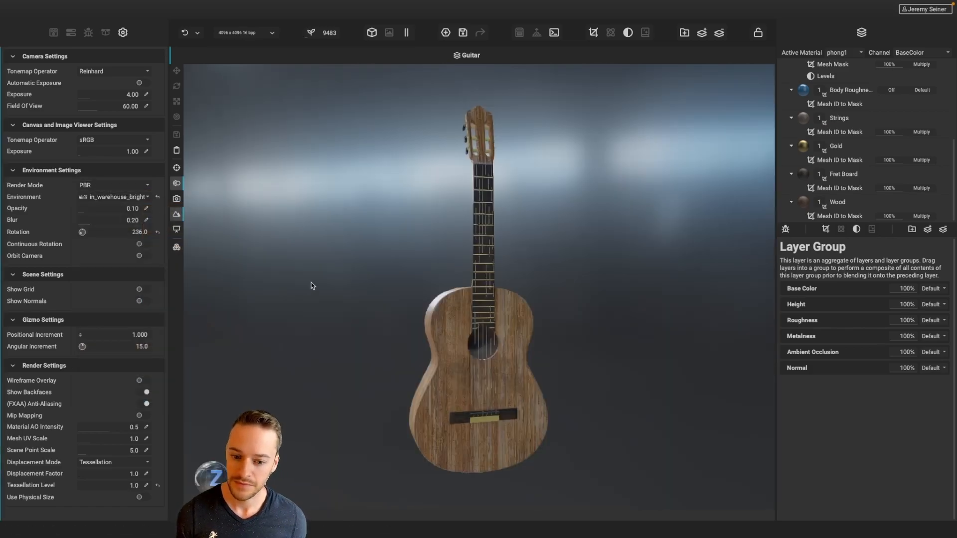
Use the viewport's environment image picker to light the guitar with out_terrace.
click(311, 285)
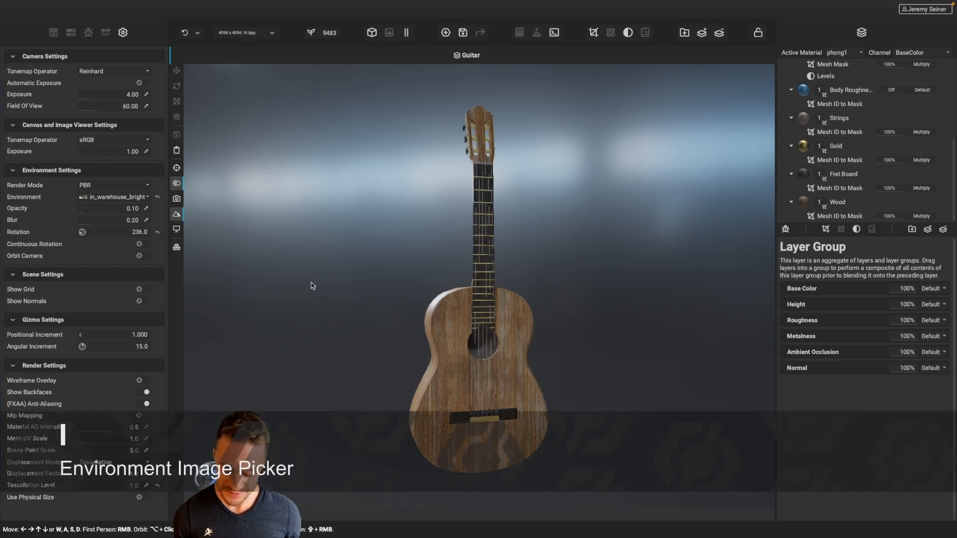
key(i)
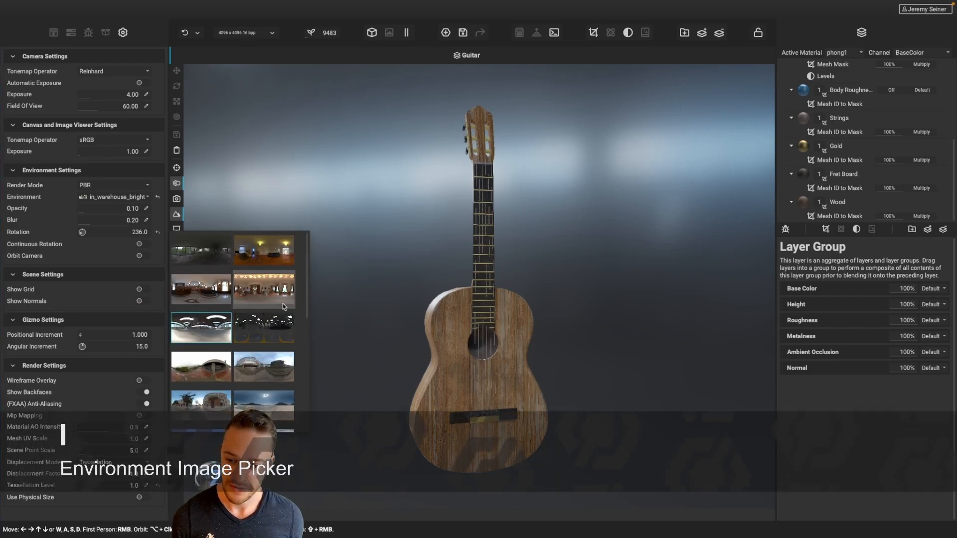
scroll(217, 360, down, 3)
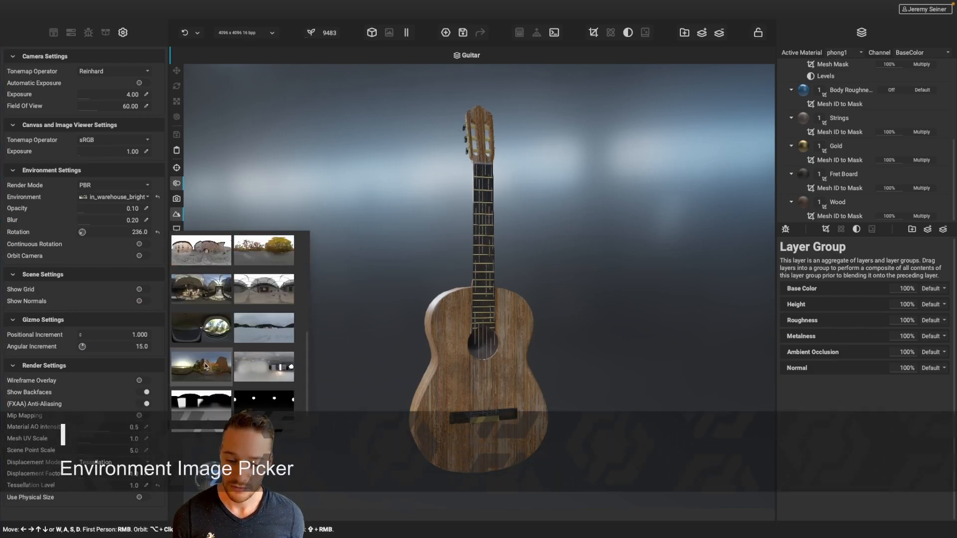
click(217, 360)
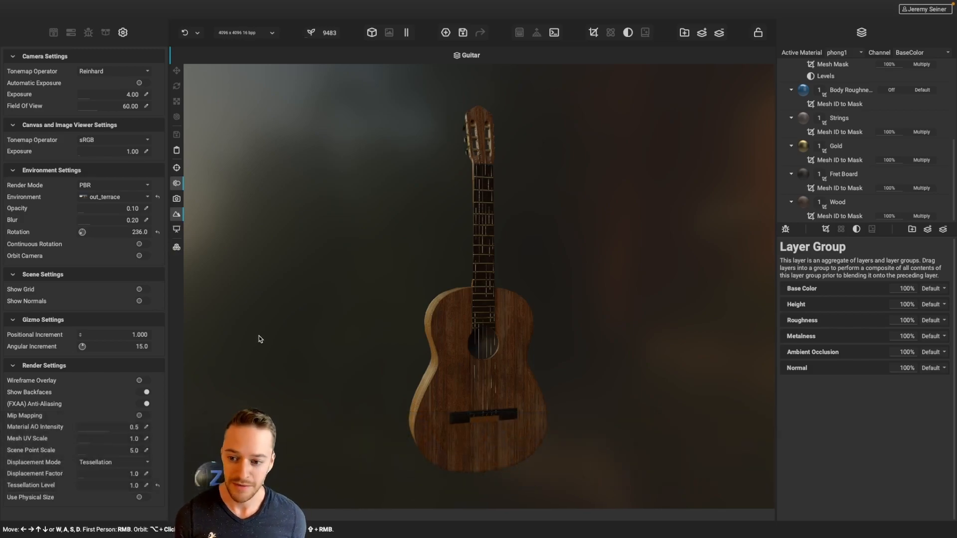
Switch the environment image to in_courtroom and rotate the environment to 257 degrees around the guitar.
click(181, 231)
scroll(240, 305, down, 2)
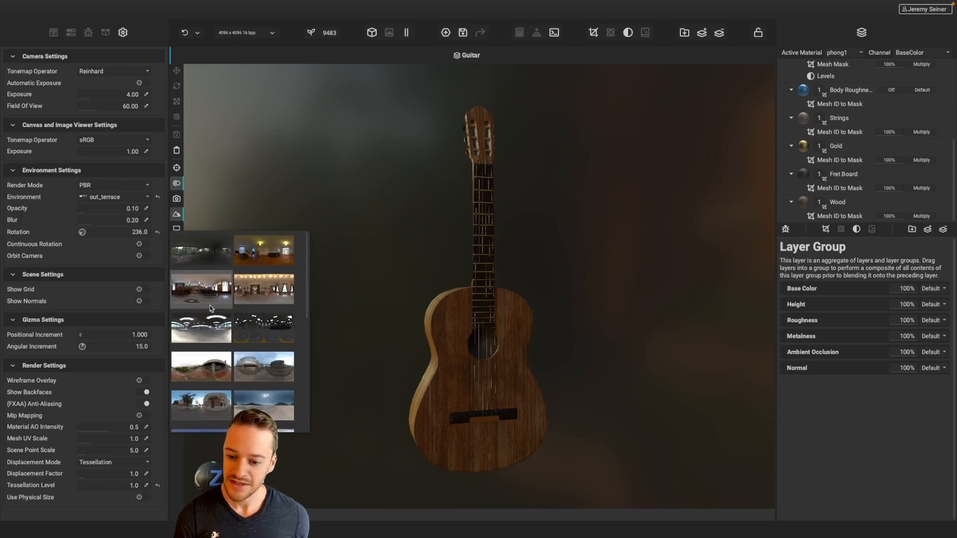
click(199, 291)
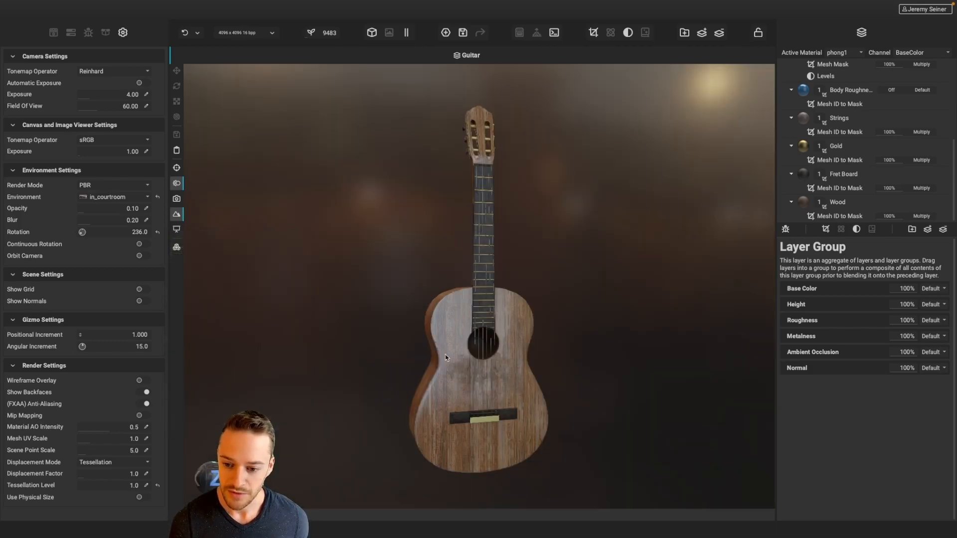
shift+right_drag(434, 342, 335, 342)
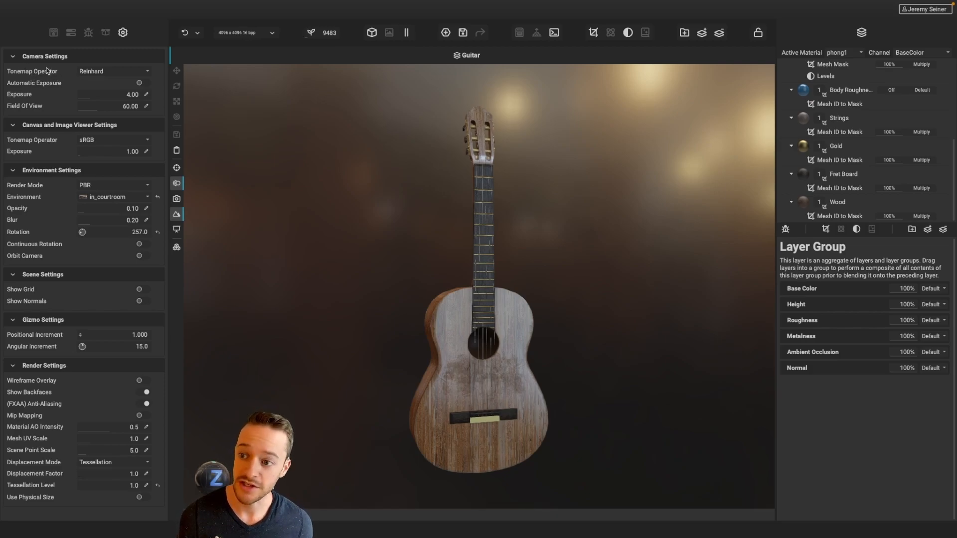
Set the camera's tonemap operator to ACES and raise its exposure to 8.42.
click(146, 73)
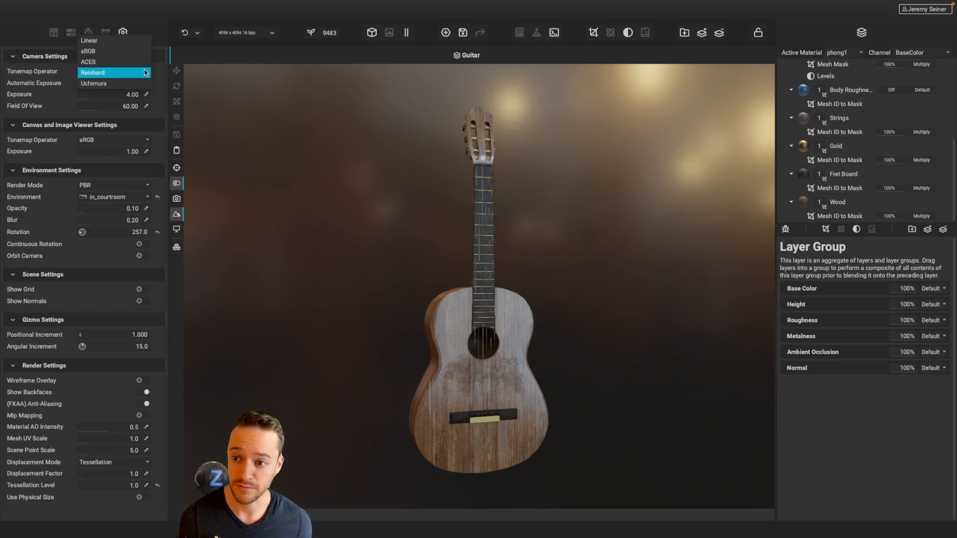
click(109, 65)
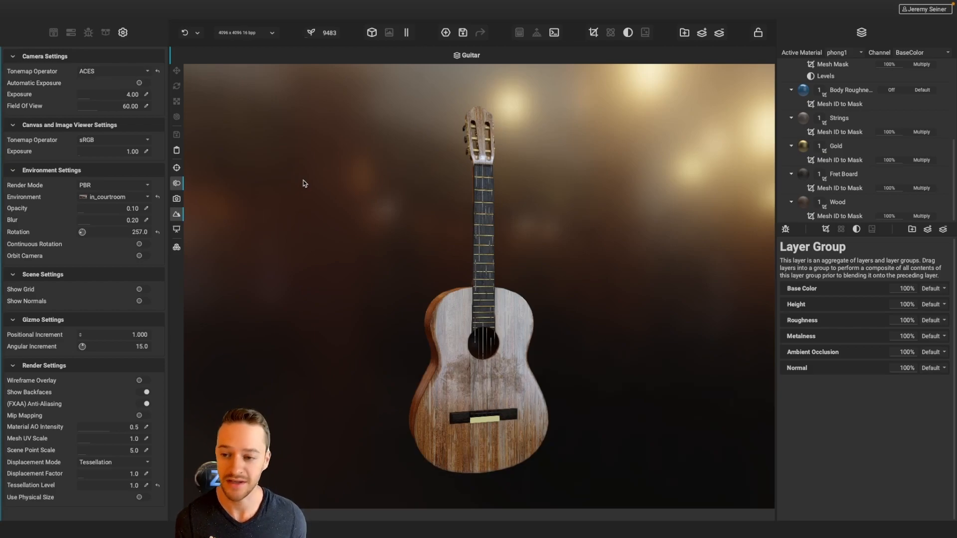
drag(91, 97, 102, 100)
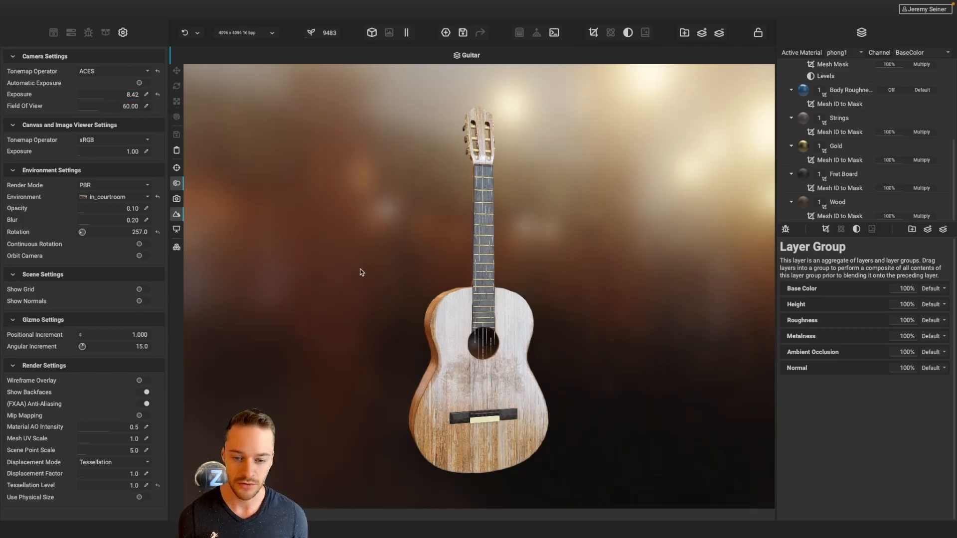
Rotate the environment lighting to 252 degrees and inspect the guitar from a slightly different angle.
mouse_move(361, 273)
shift+right_down()
mouse_move(390, 271)
mouse_move(349, 274)
mouse_move(371, 277)
shift+right_up()
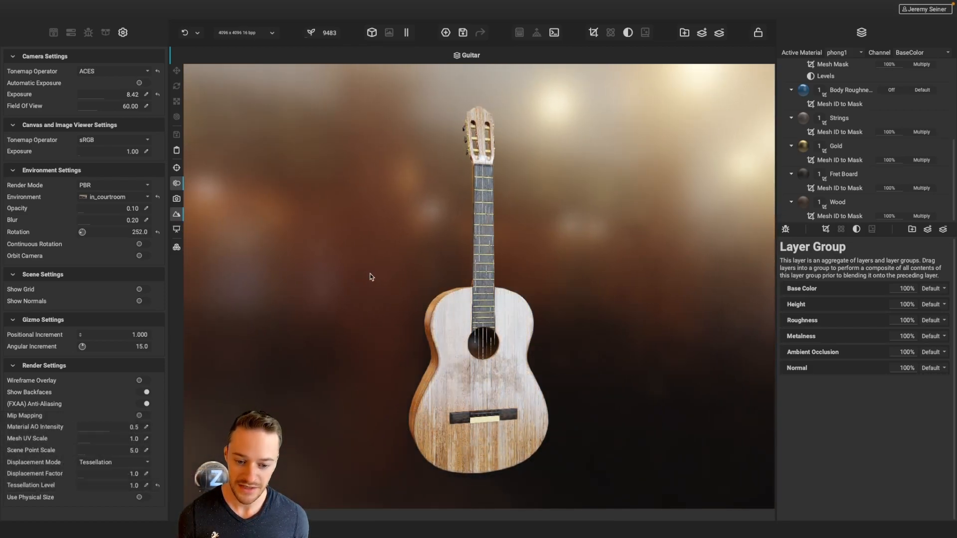
alt+drag(378, 346, 343, 329)
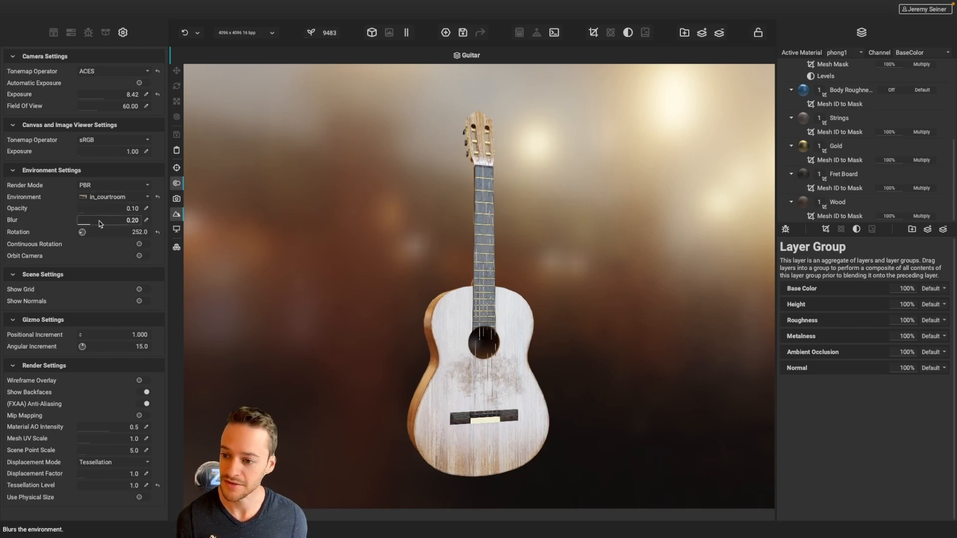
Try an environment blur of 0.17 and an opacity of 0.00, and reset both to their defaults.
drag(92, 225, 72, 215)
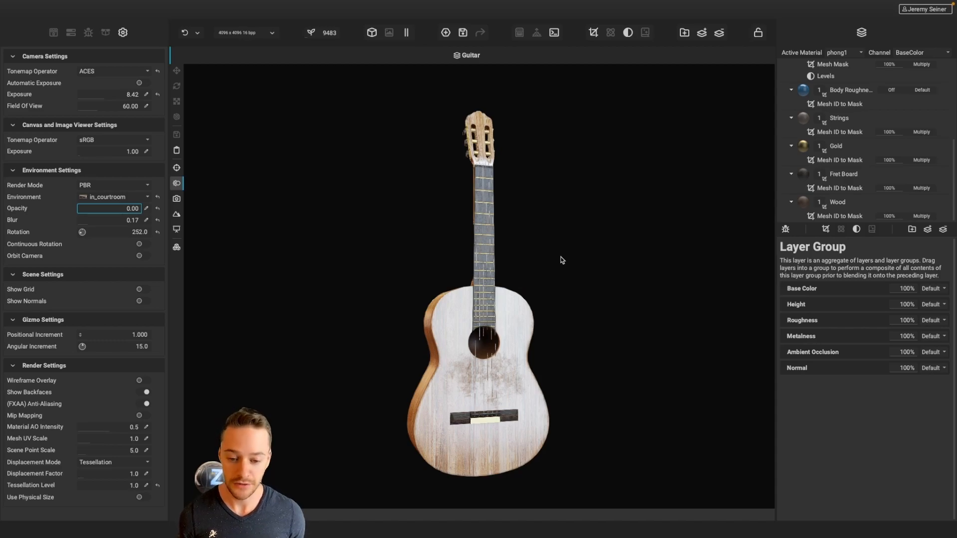
mouse_move(537, 355)
mouse_down()
mouse_move(446, 353)
mouse_move(500, 353)
mouse_move(498, 379)
mouse_move(451, 363)
mouse_move(530, 357)
mouse_up()
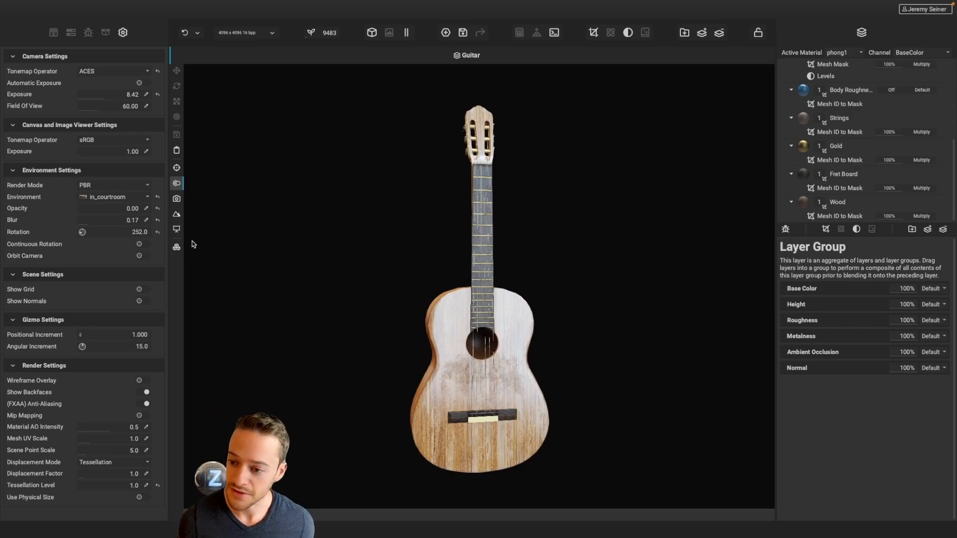
click(157, 219)
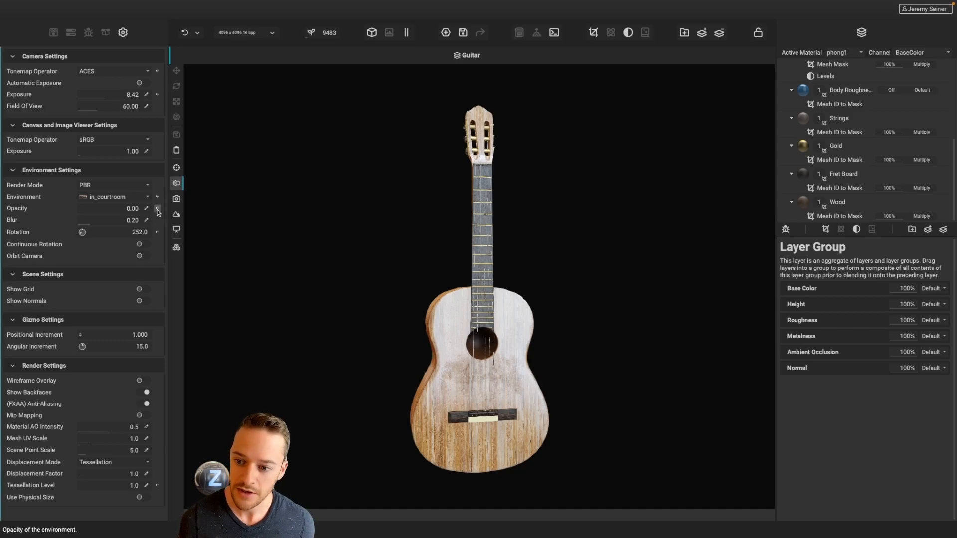
click(158, 210)
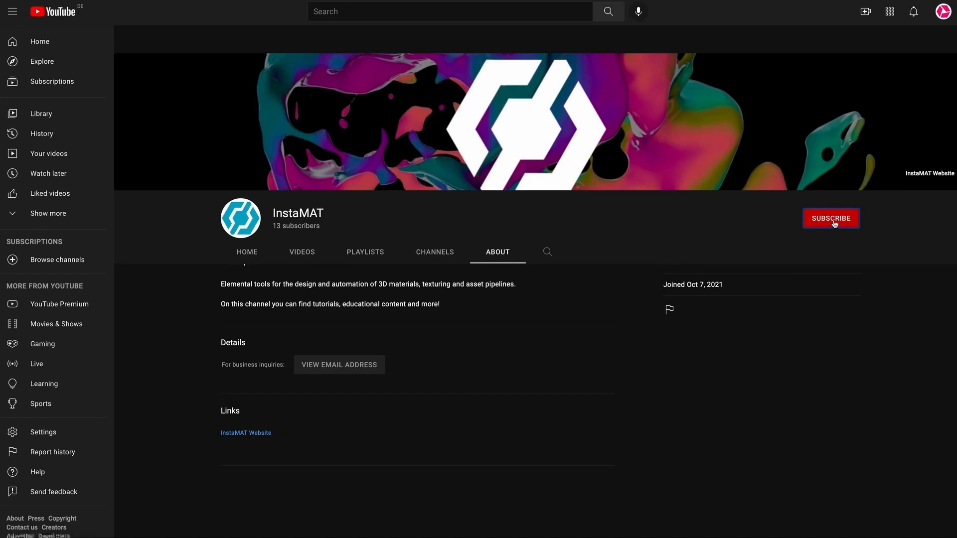
On YouTube, subscribe to the InstaMAT channel and set its notifications to All.
click(836, 222)
click(851, 220)
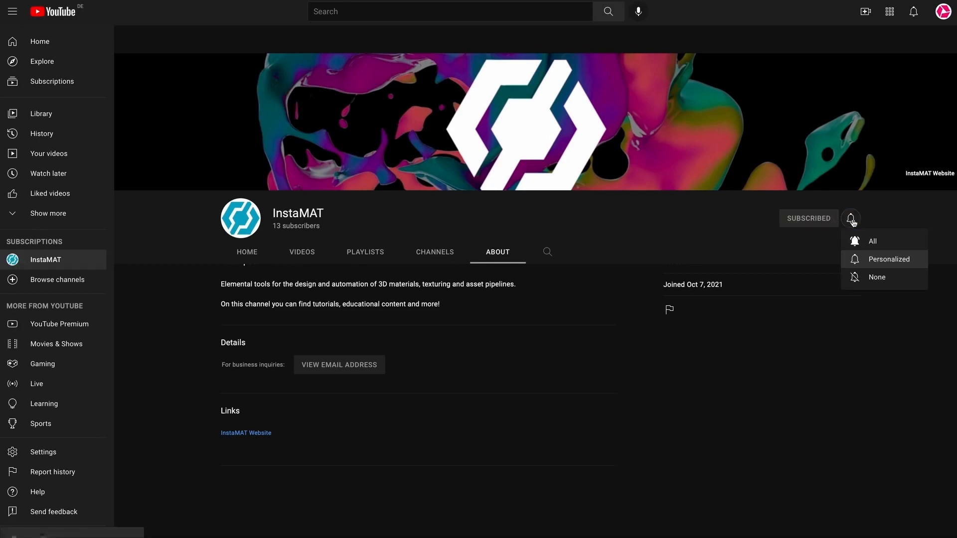
click(883, 242)
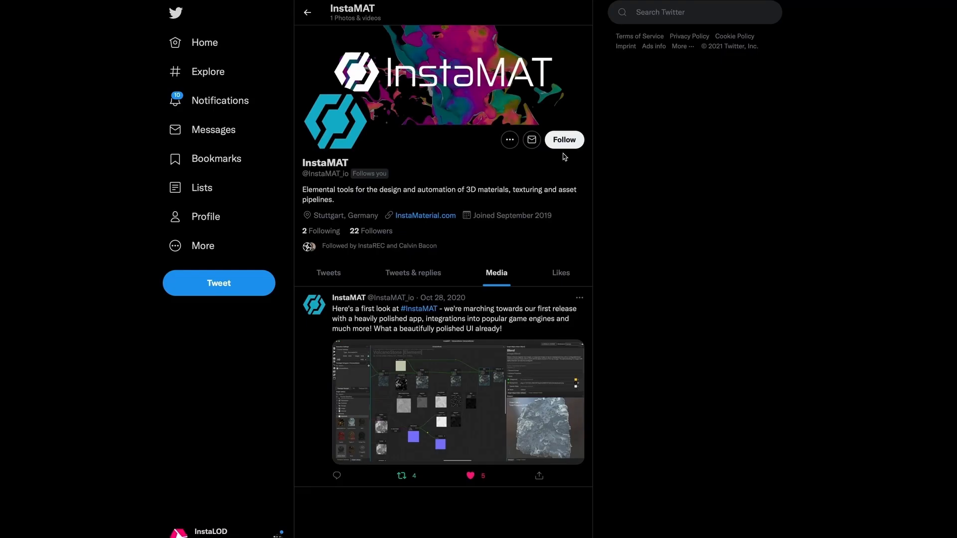
On Twitter, follow the InstaMAT account and turn on notifications for it.
click(563, 143)
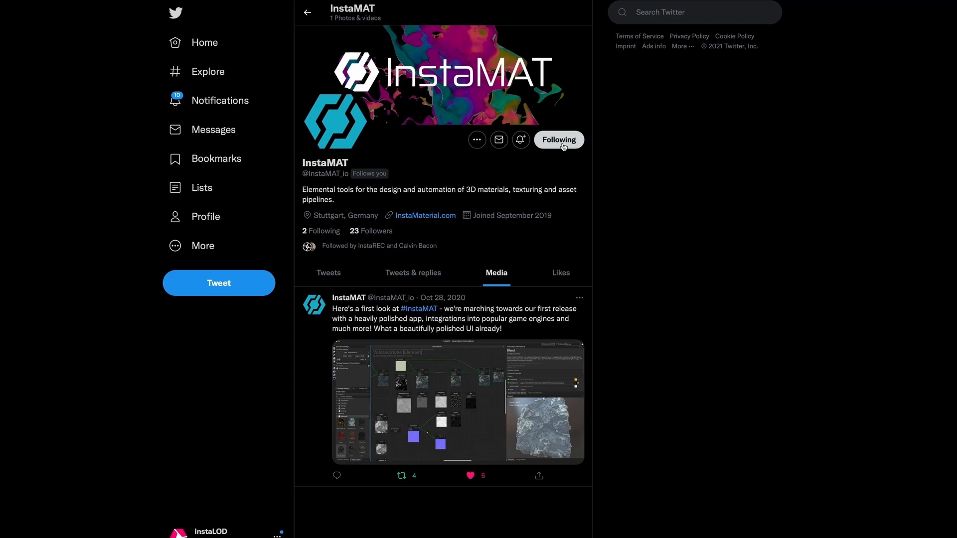
click(524, 142)
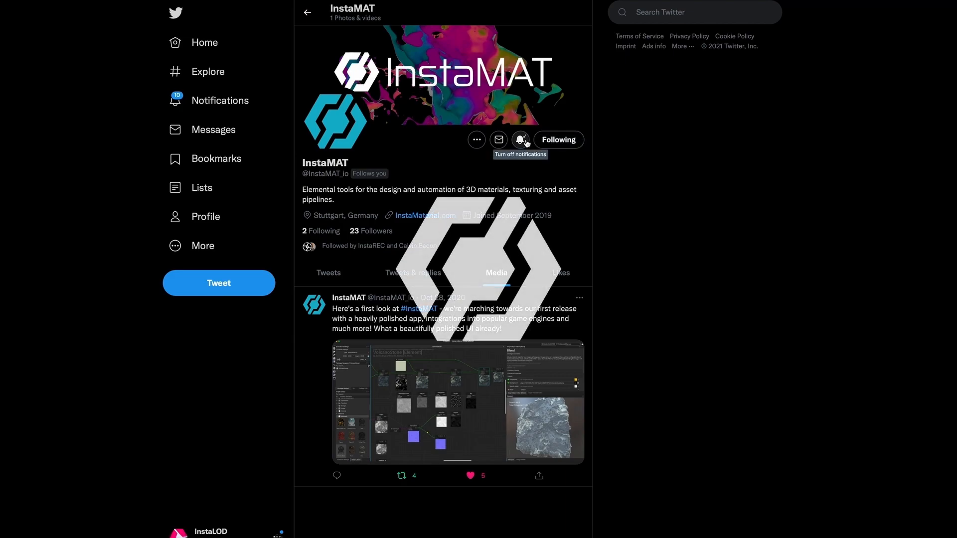